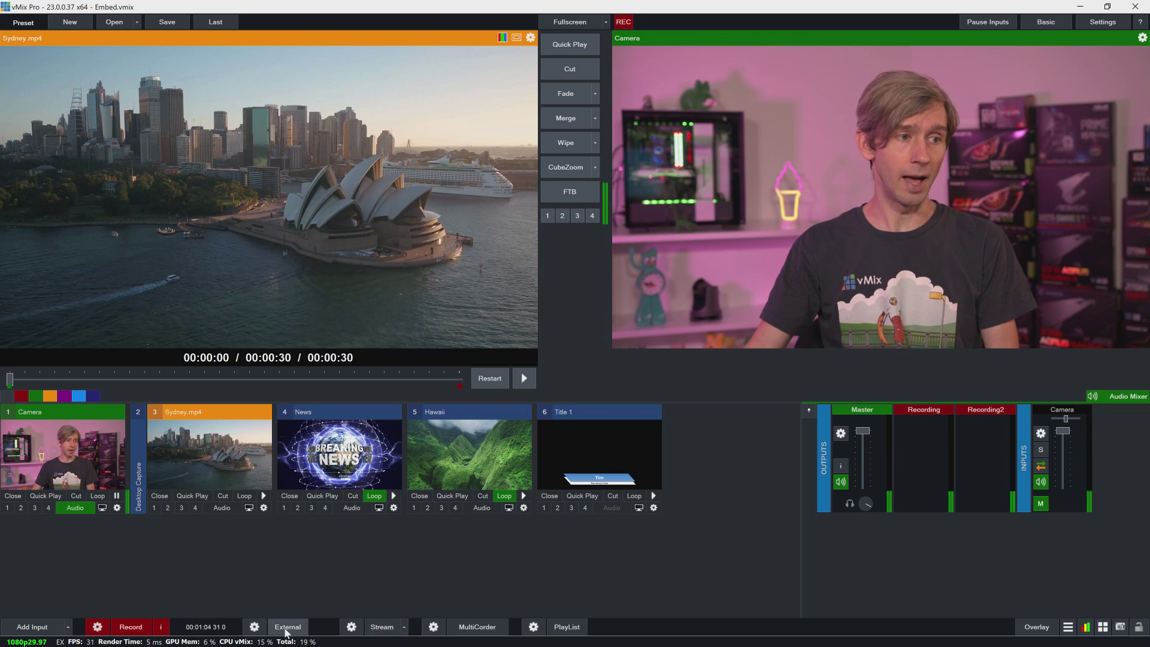
Open vMix's Streaming Settings and then the Facebook destination's account settings.
click(351, 626)
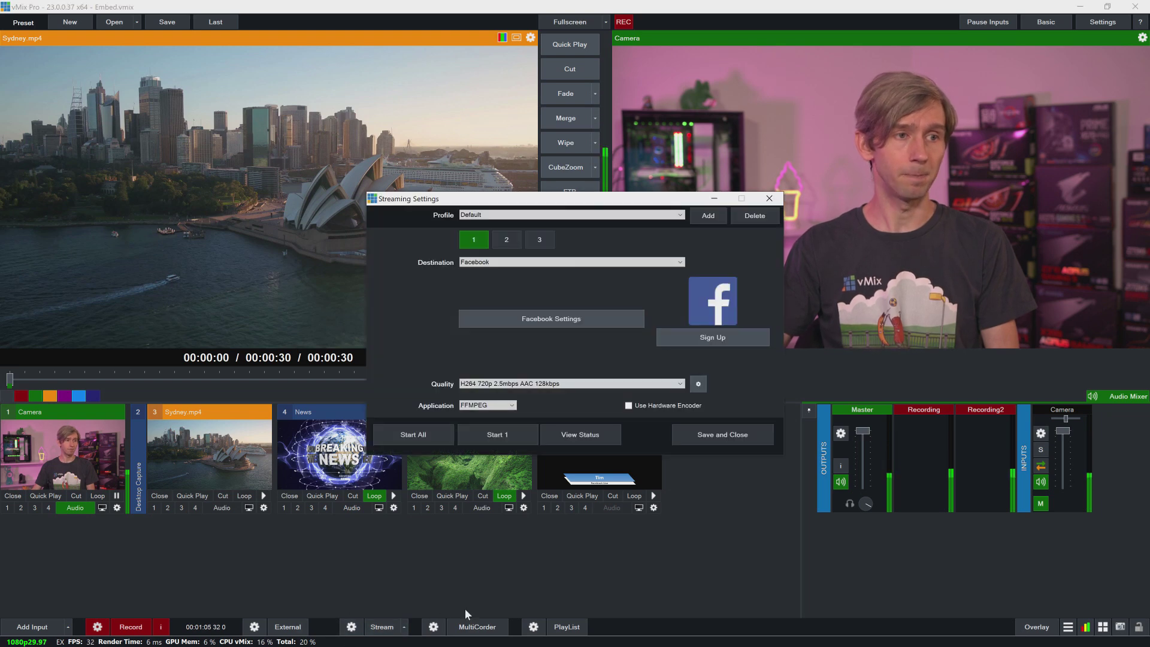
click(501, 319)
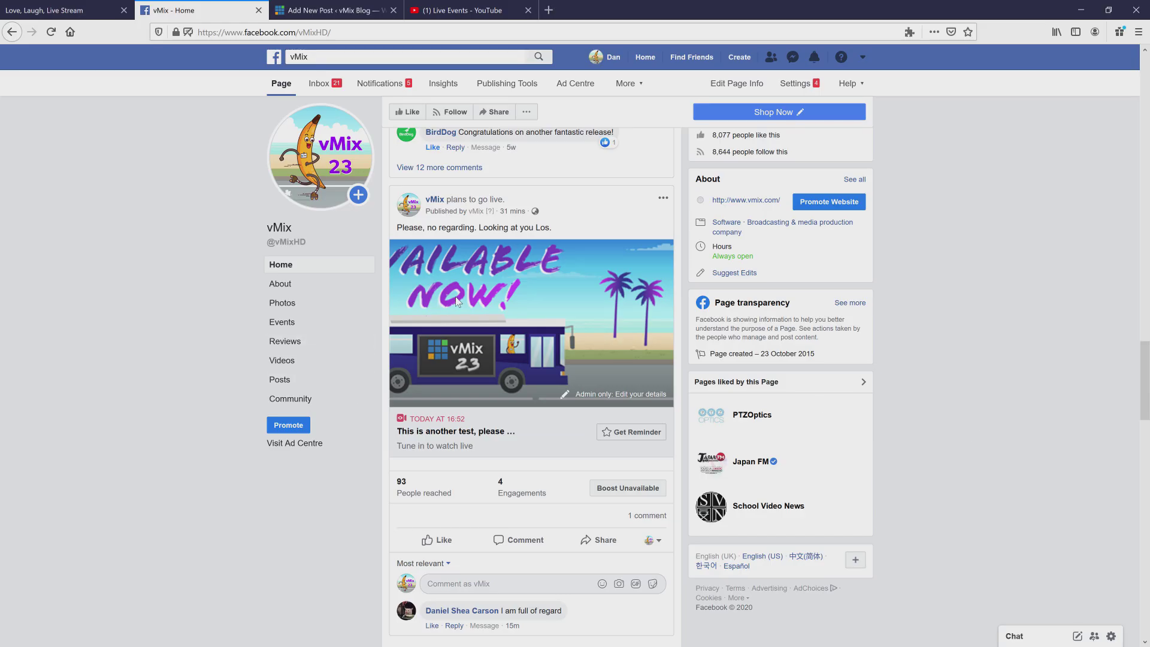
Open the scheduled live post in Live Producer, allow embedding, and copy its embed code.
click(635, 400)
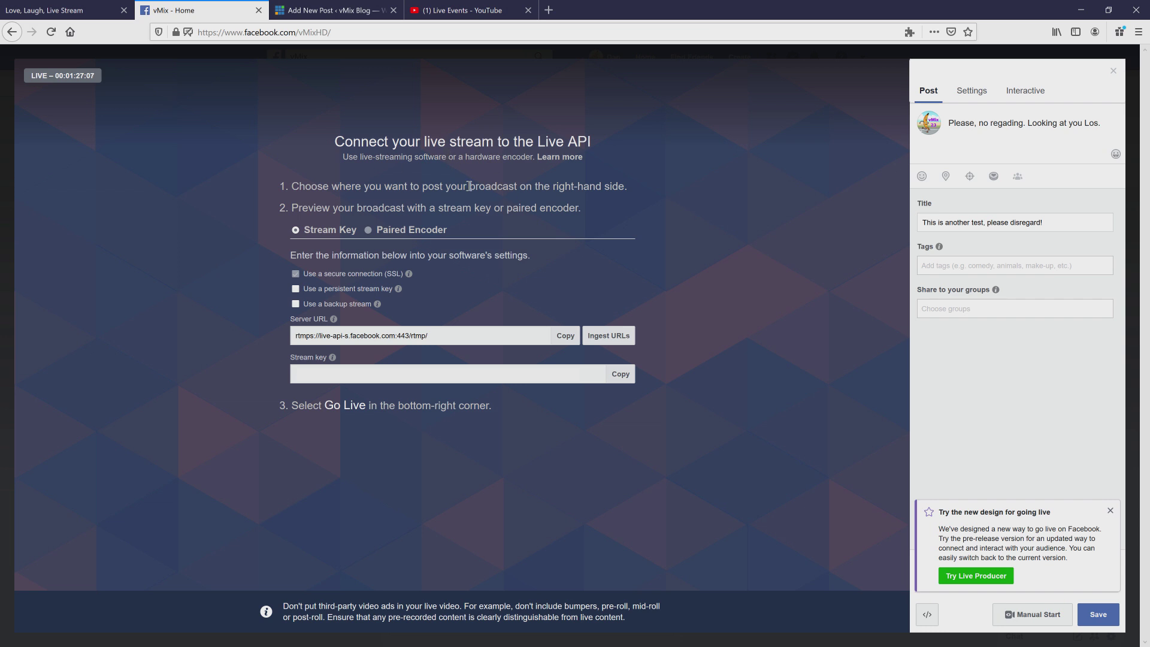
click(970, 579)
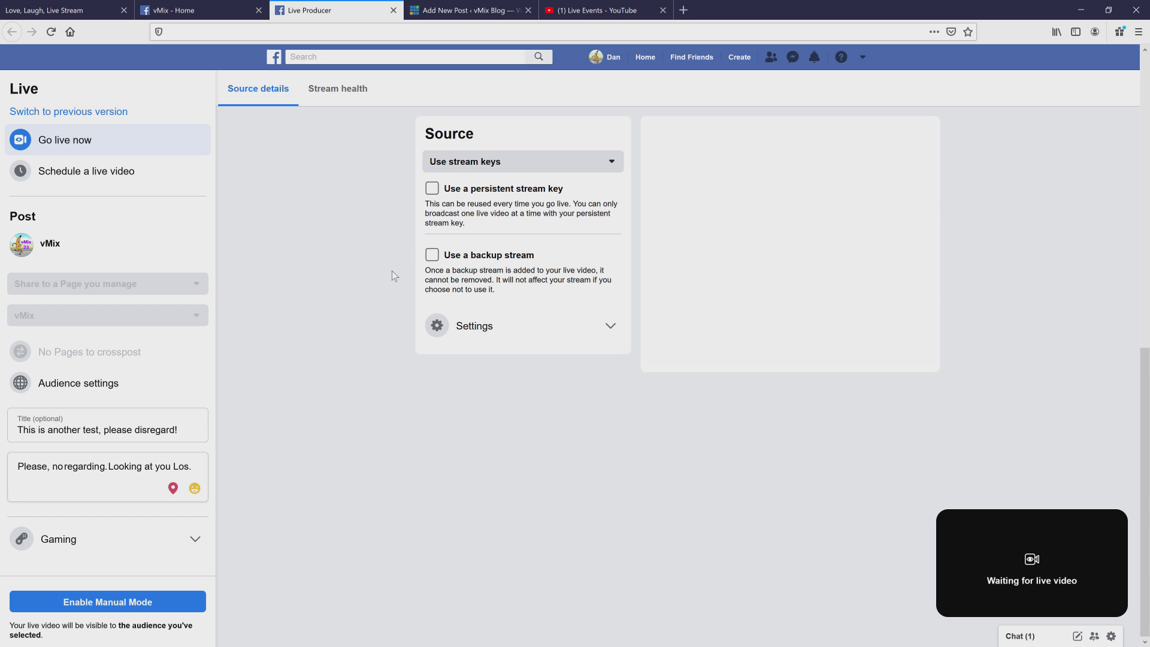
click(475, 334)
scroll(407, 396, down, 2)
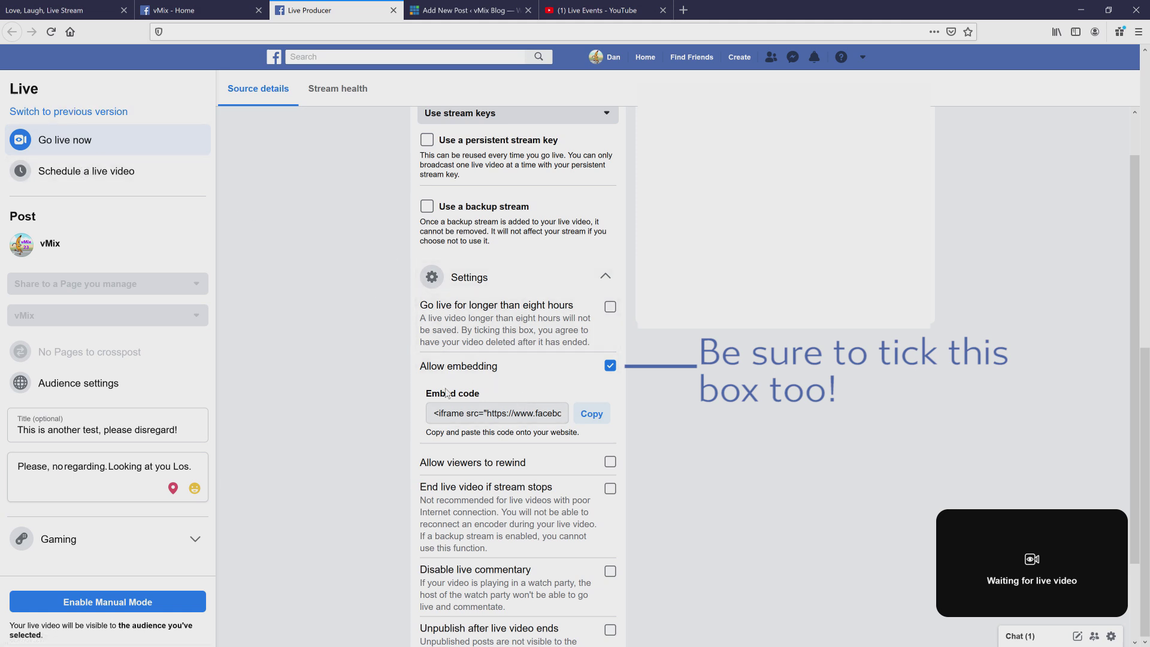
click(594, 418)
click(45, 10)
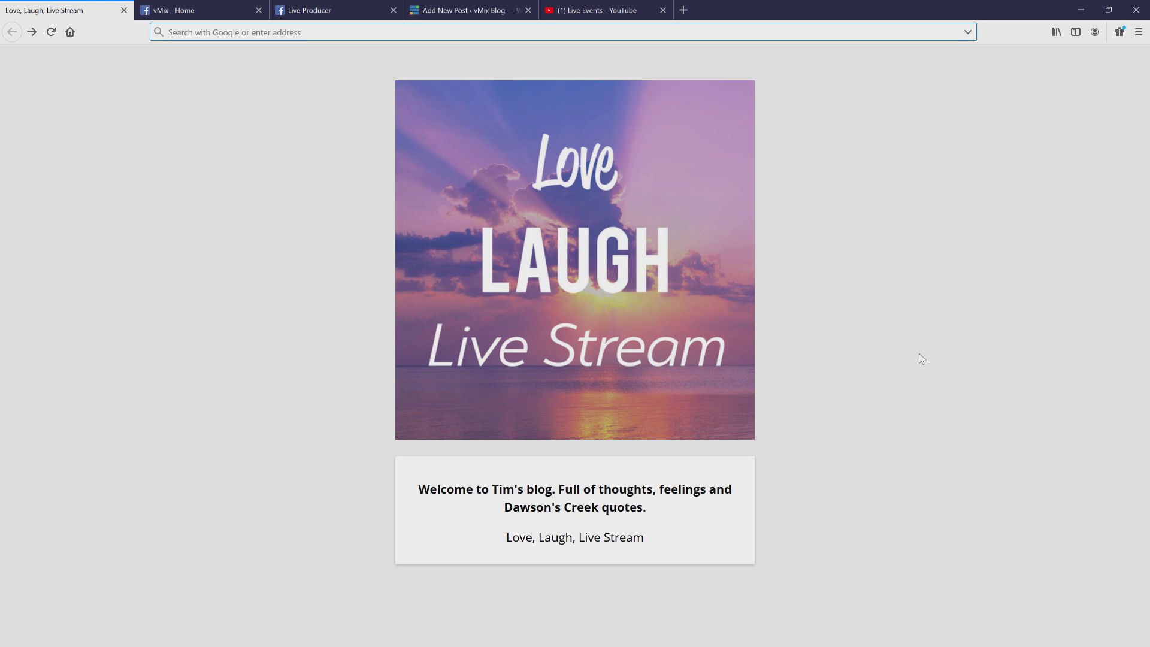
key(alt+Tab)
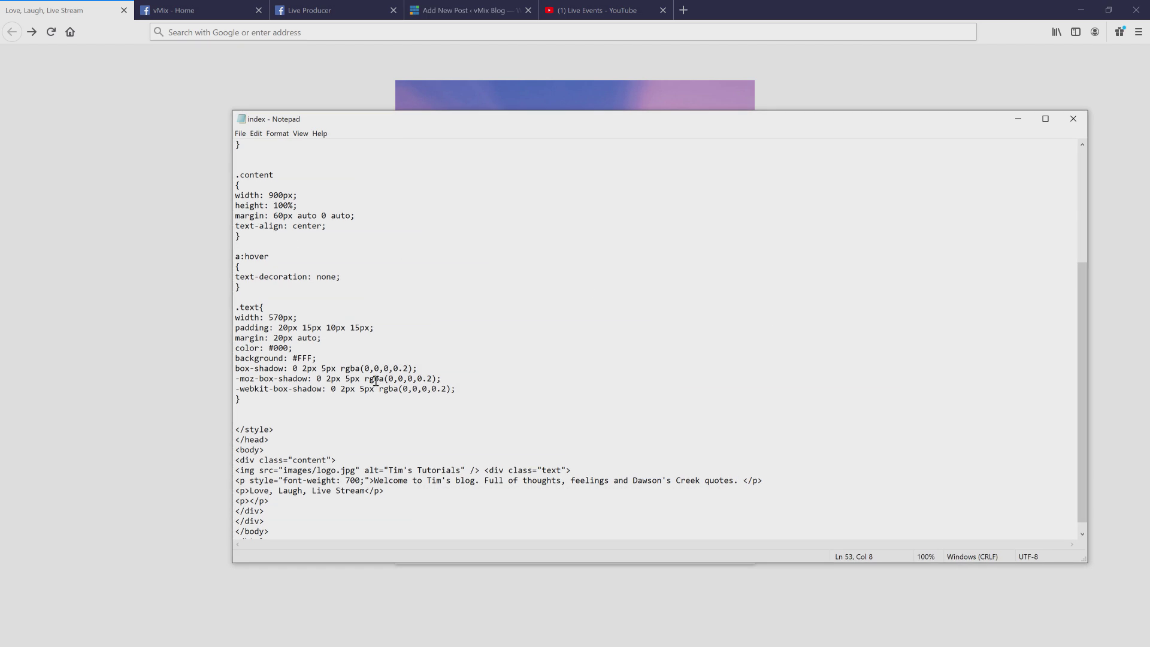
Paste the Facebook iframe into the index page's empty <p> paragraph and save the file.
scroll(421, 401, down, 1)
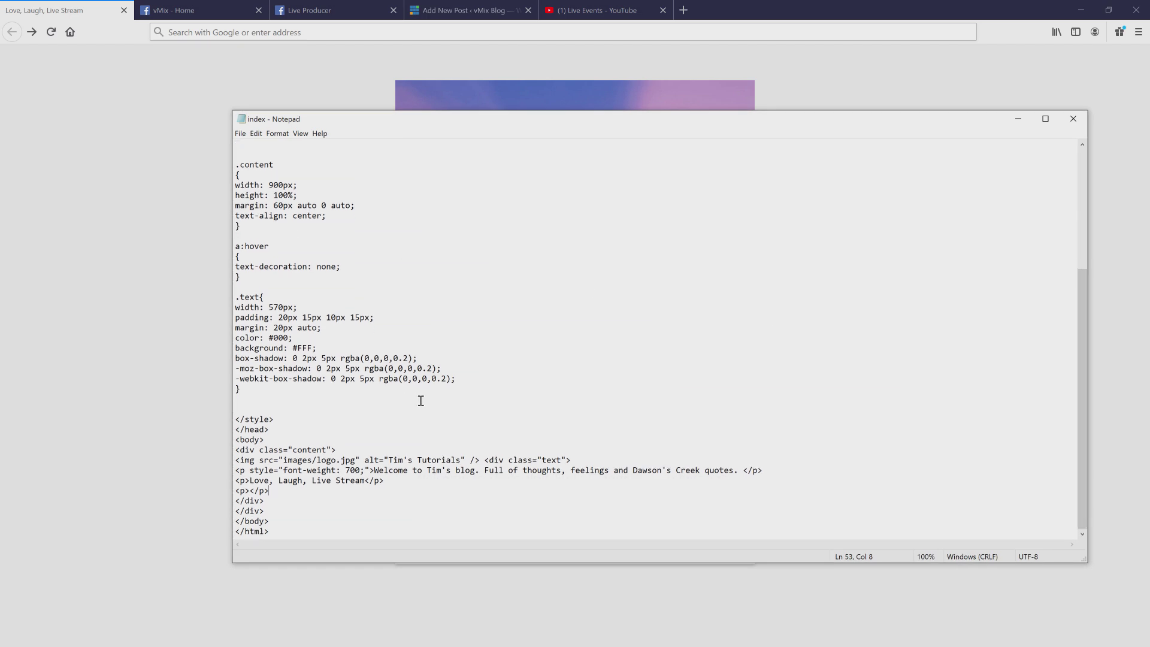
click(251, 492)
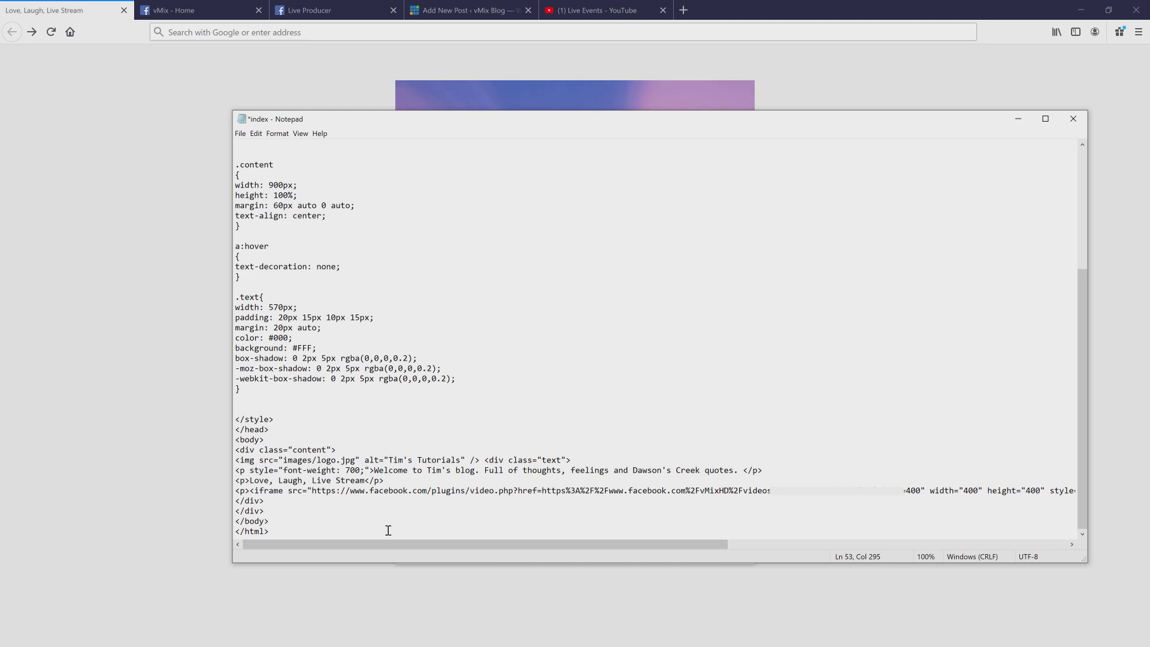
click(240, 134)
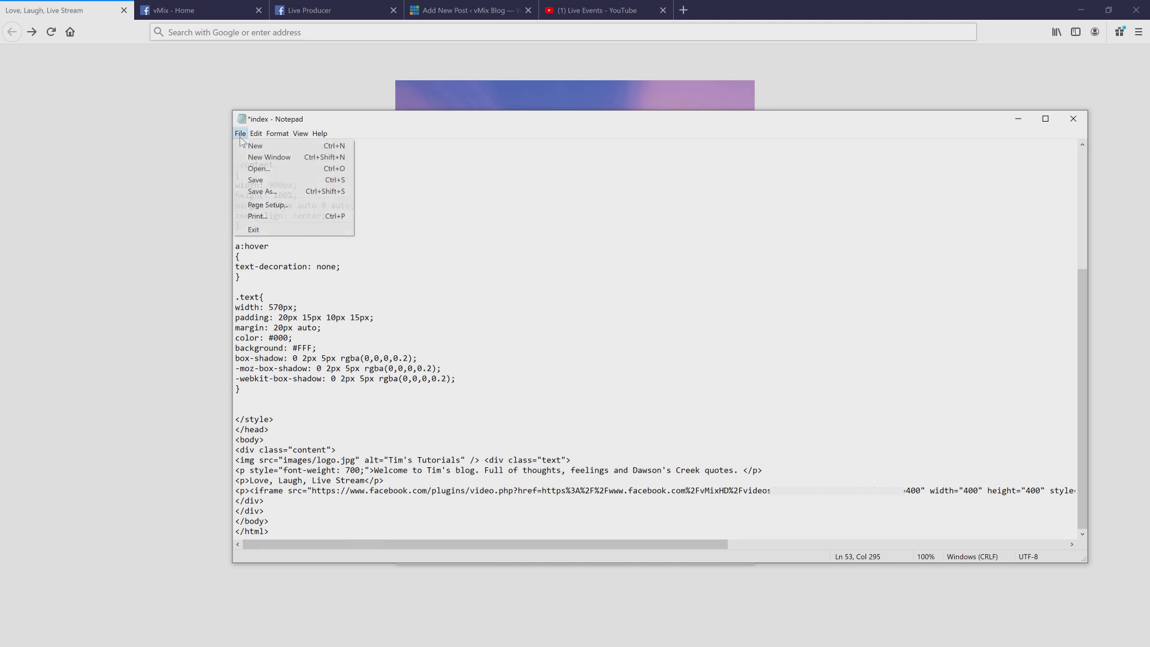
click(252, 180)
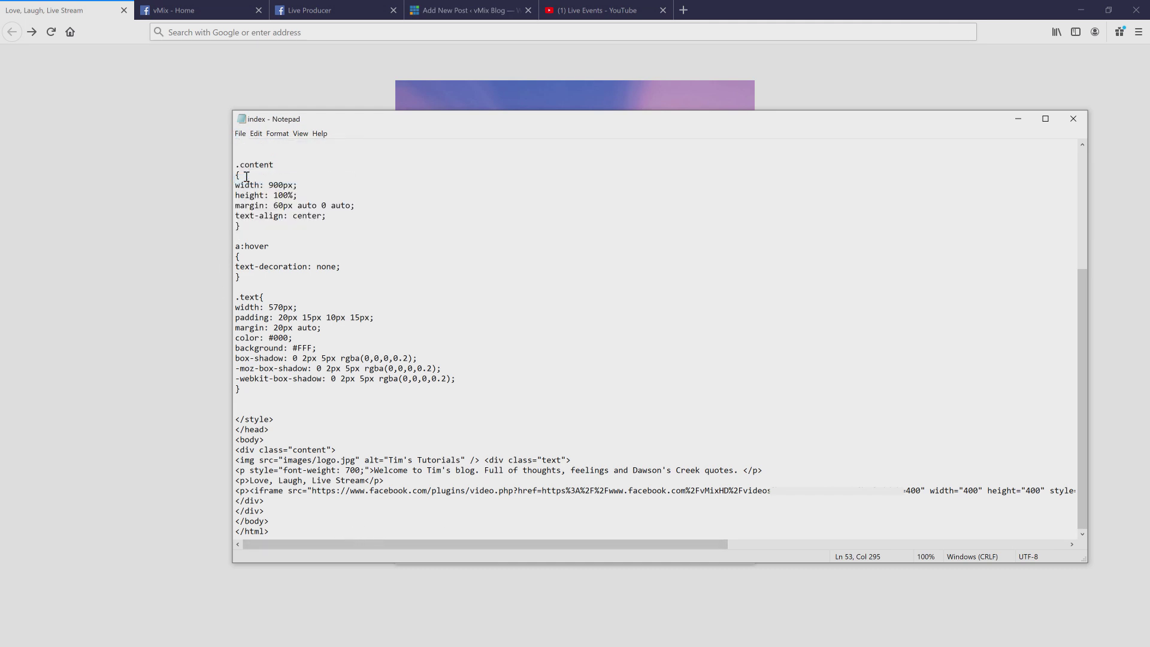
click(147, 91)
Reload the blog and scroll down to check the embedded Facebook live video card.
click(50, 32)
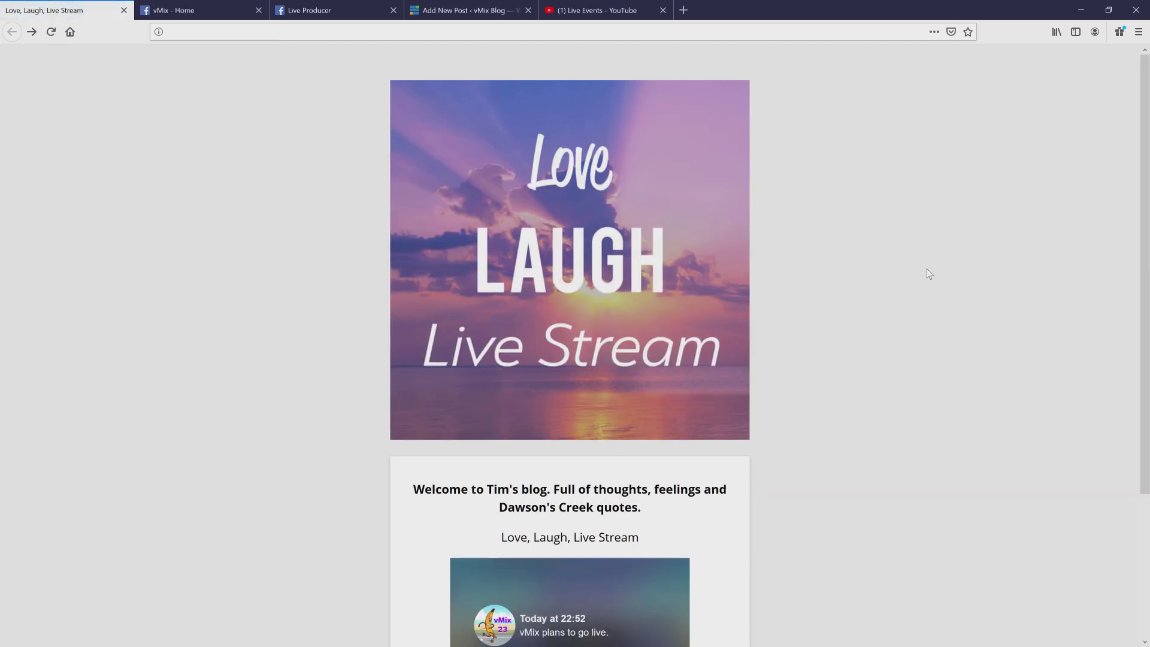
scroll(940, 277, down, 1)
scroll(940, 282, down, 3)
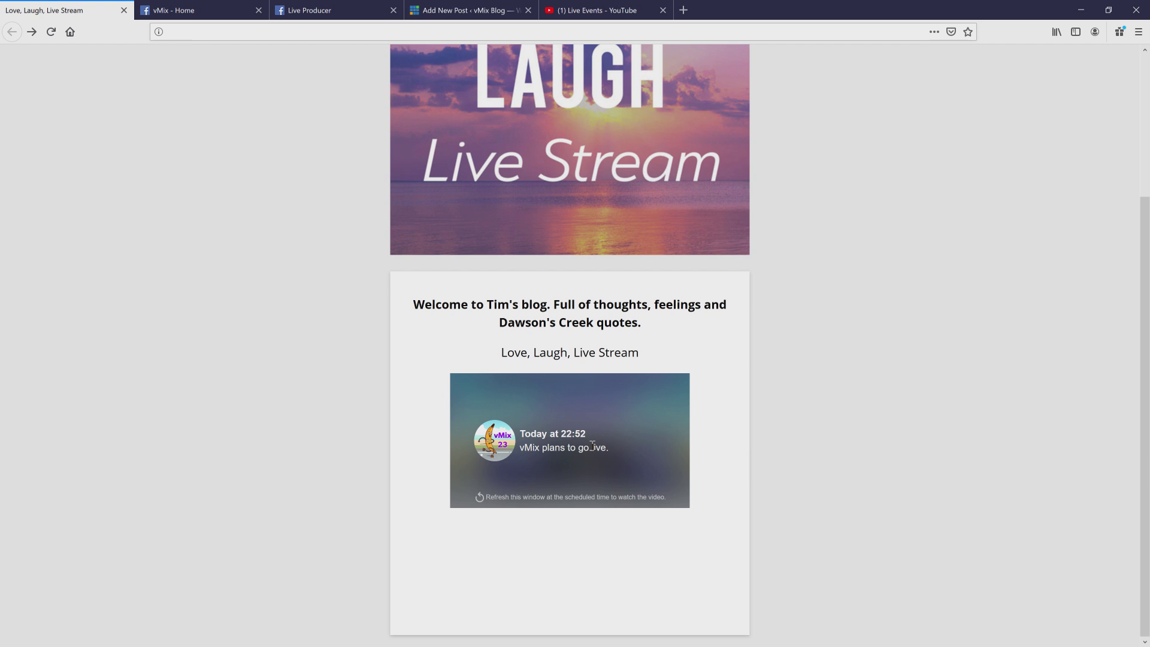
scroll(484, 113, up, 3)
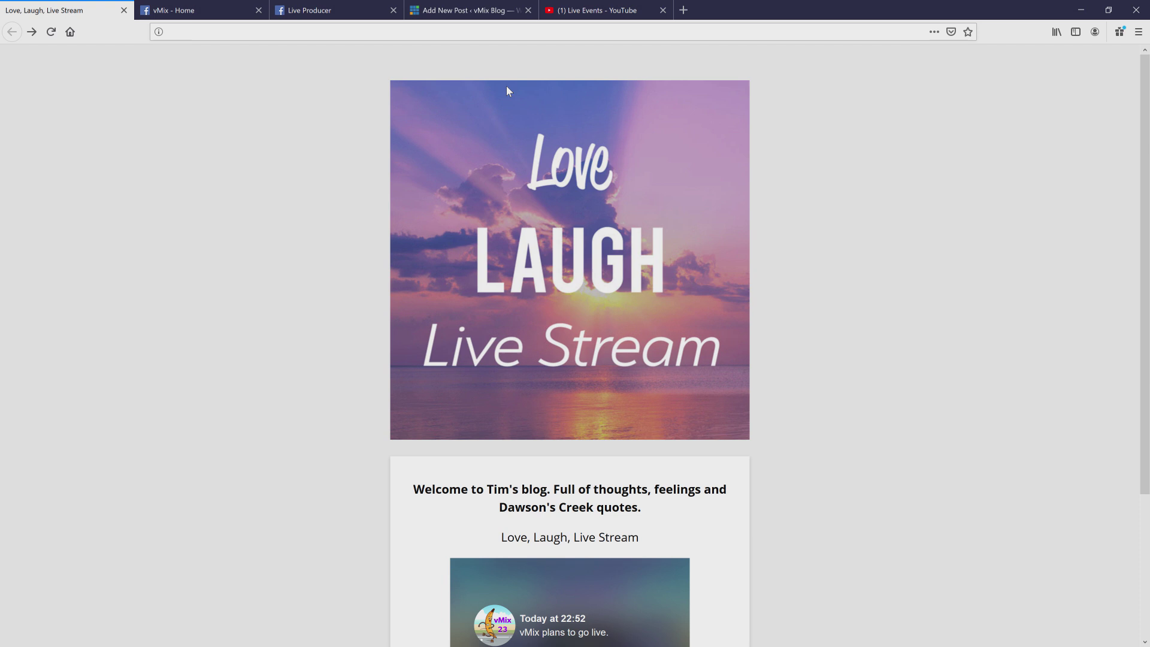
click(459, 12)
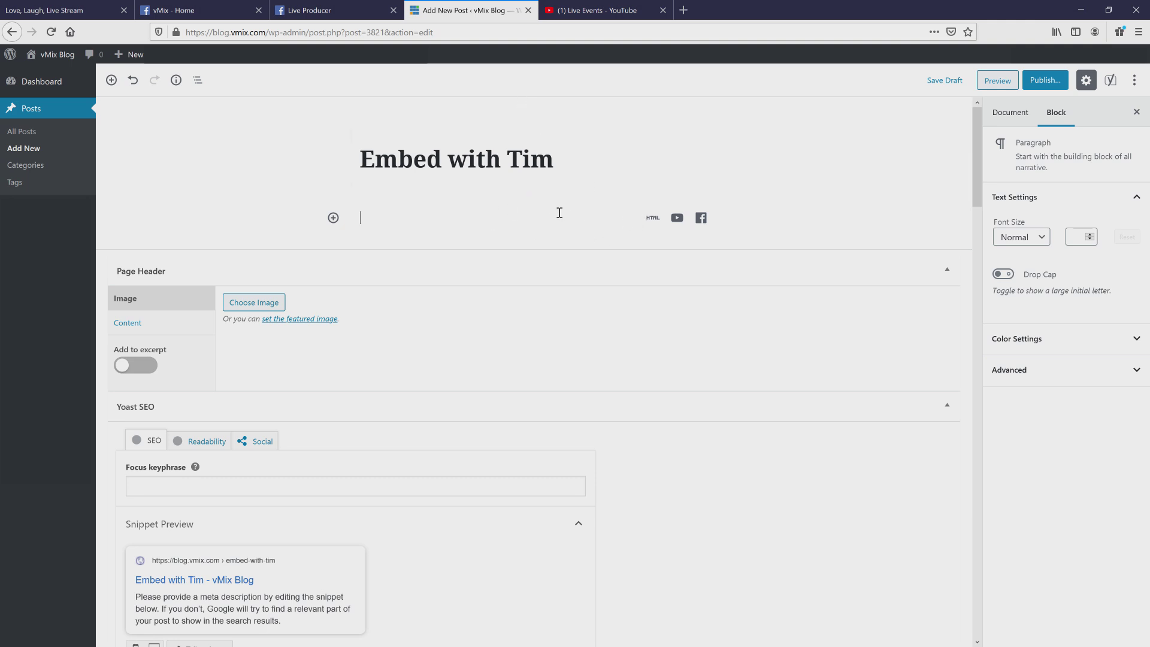
Paste the Facebook iframe code into a new Custom HTML block and preview the post.
click(652, 218)
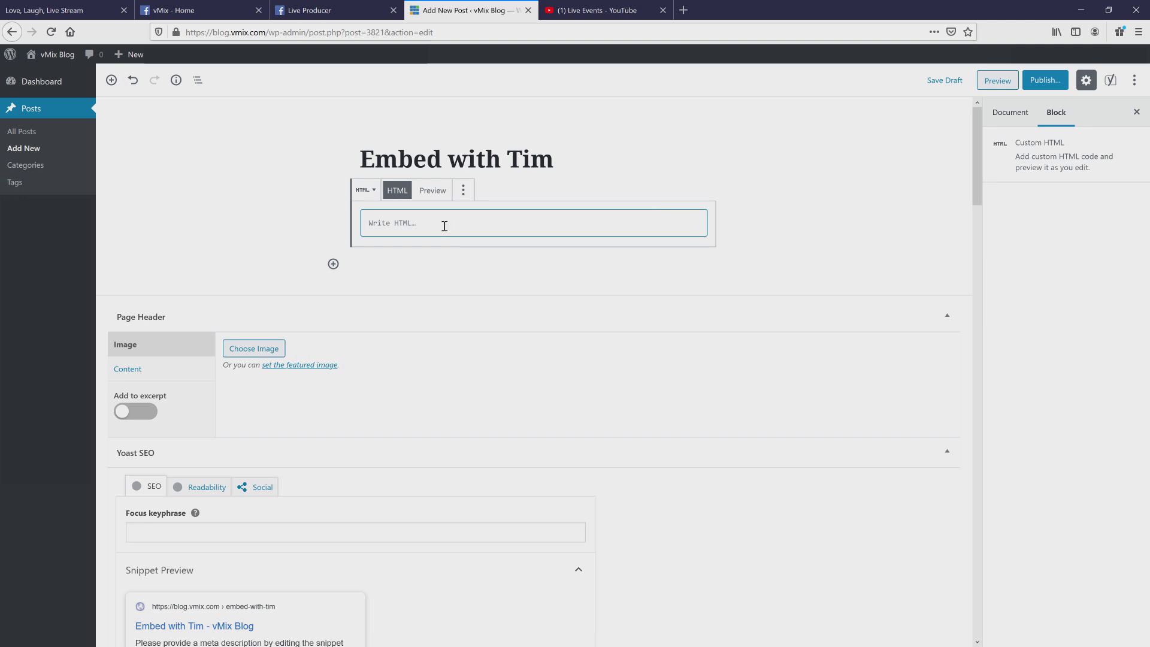
right_click(424, 226)
click(468, 267)
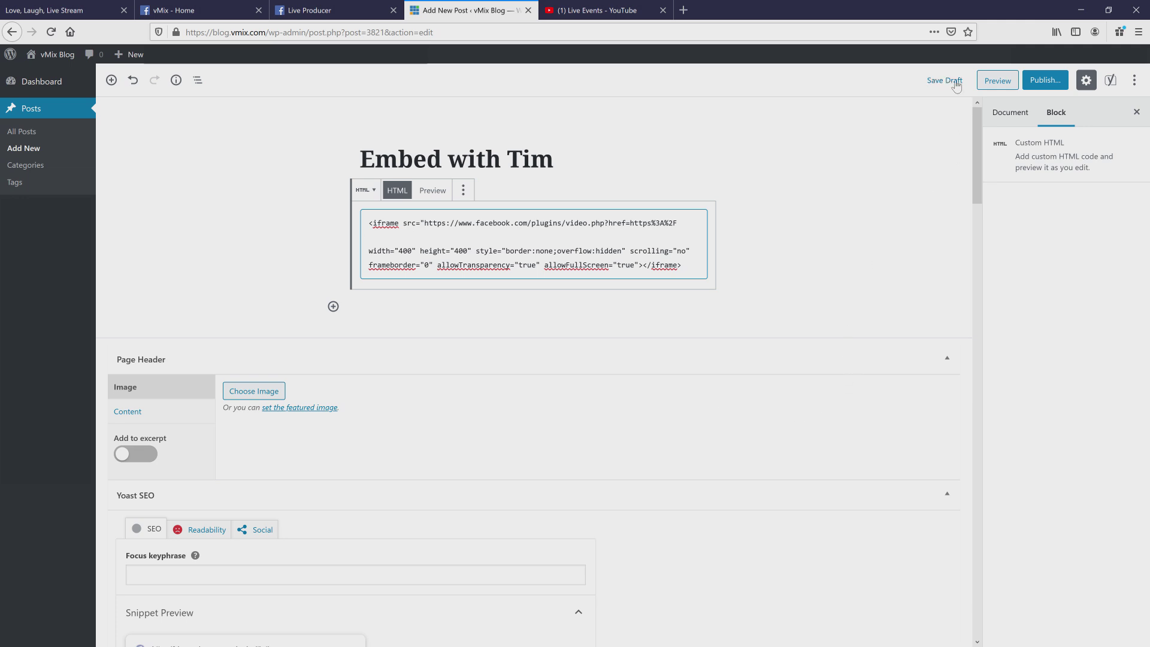
click(995, 82)
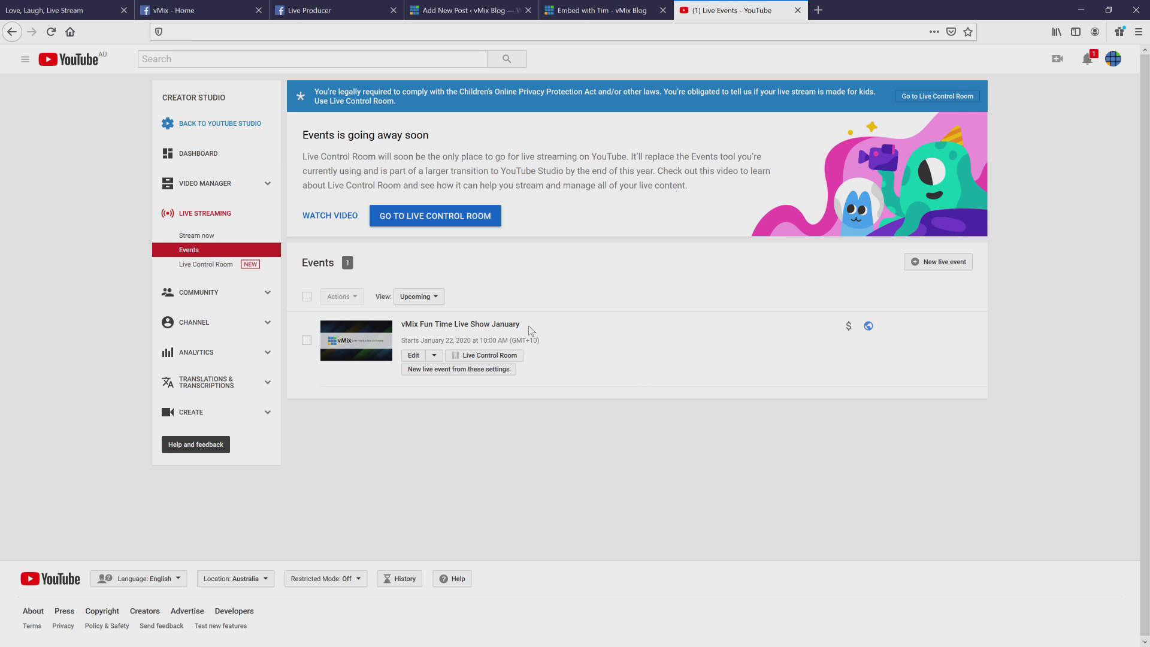
Copy the embed code from the 'vMix Fun Time Live Show January' watch page player.
click(472, 326)
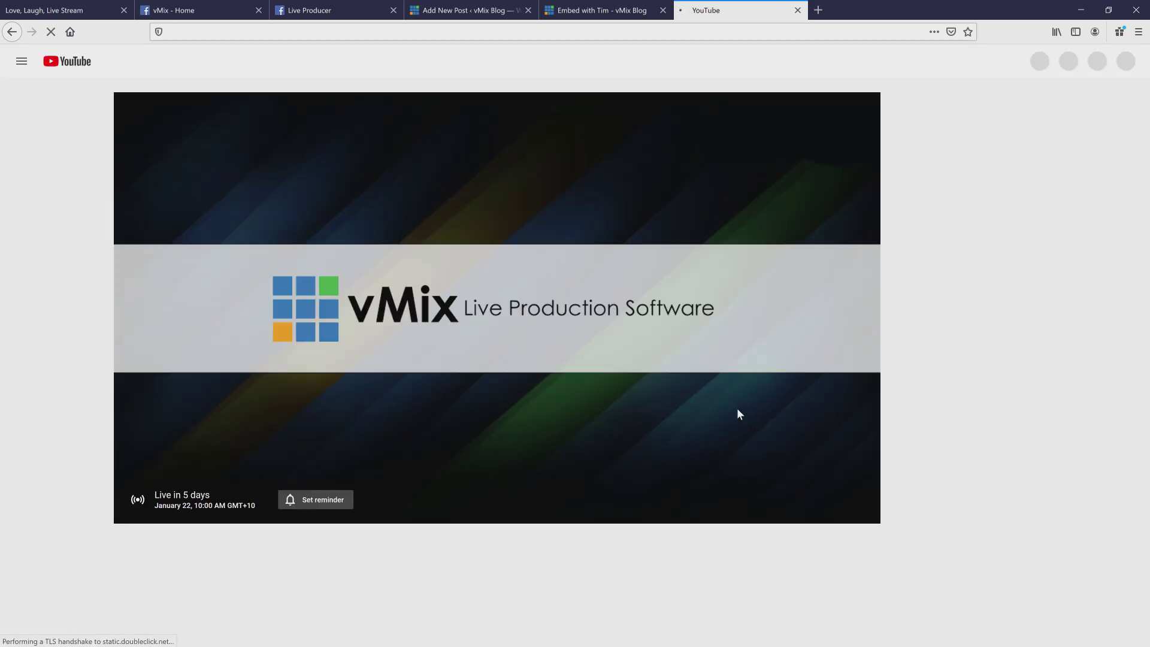
scroll(534, 383, down, 1)
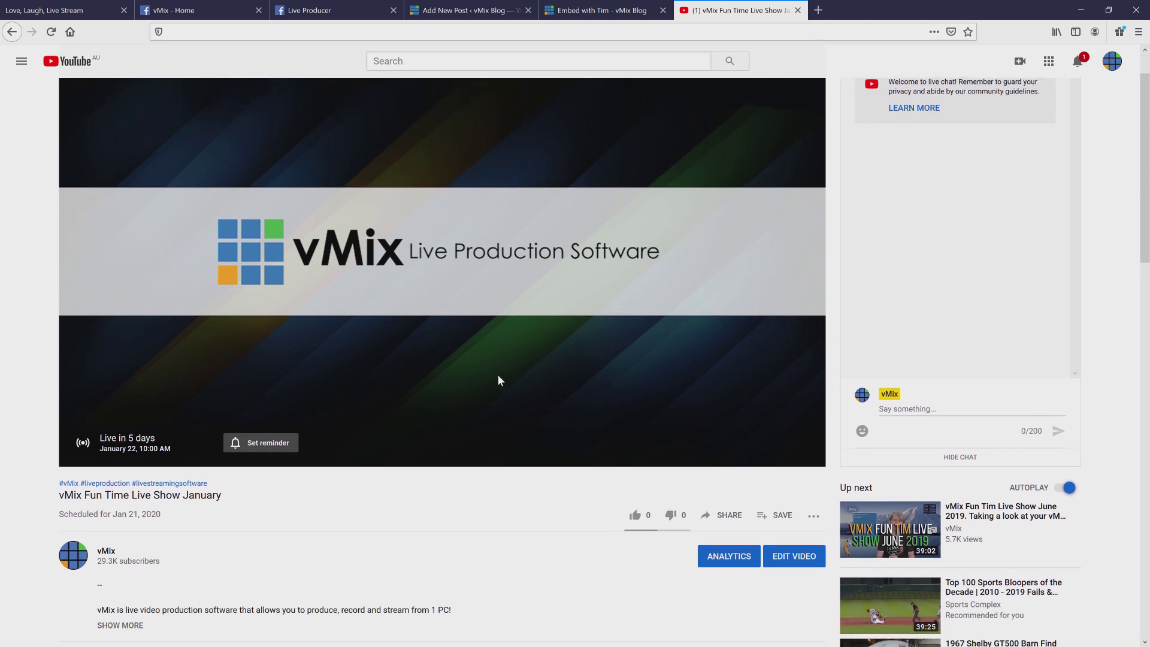
right_click(490, 366)
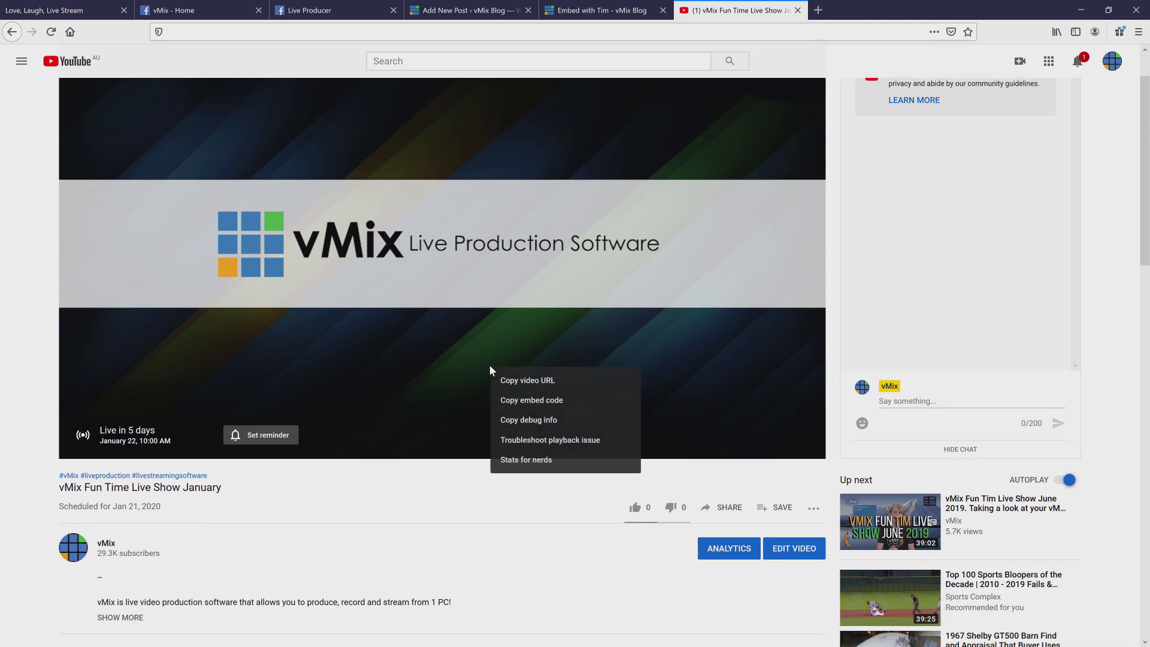
click(559, 406)
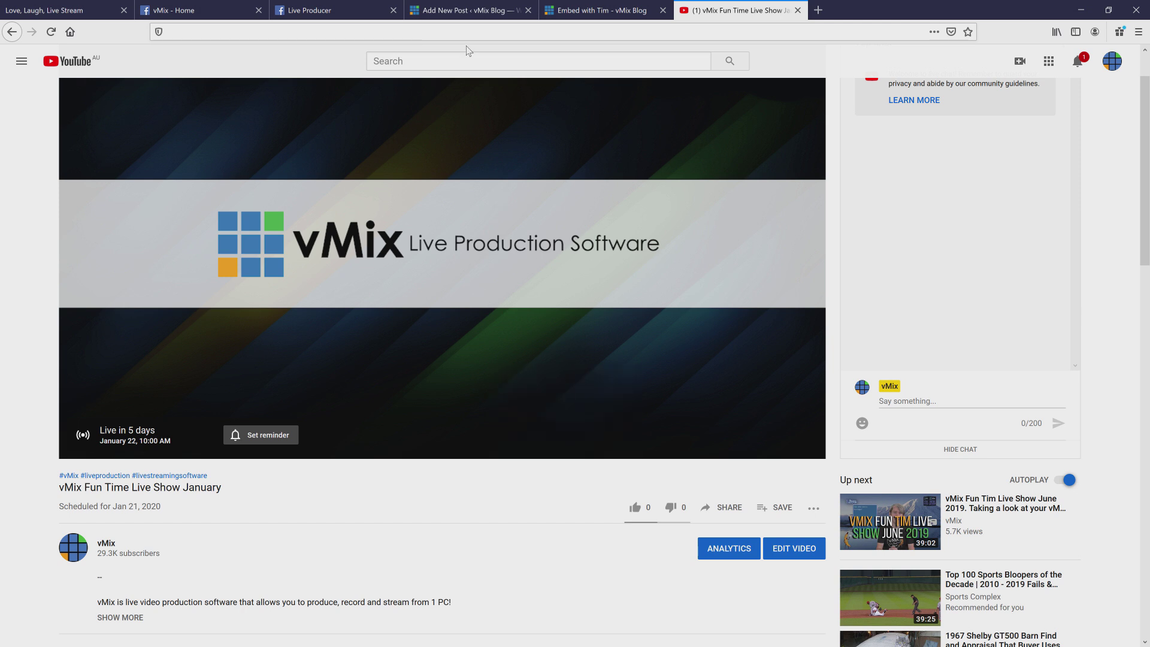
click(460, 13)
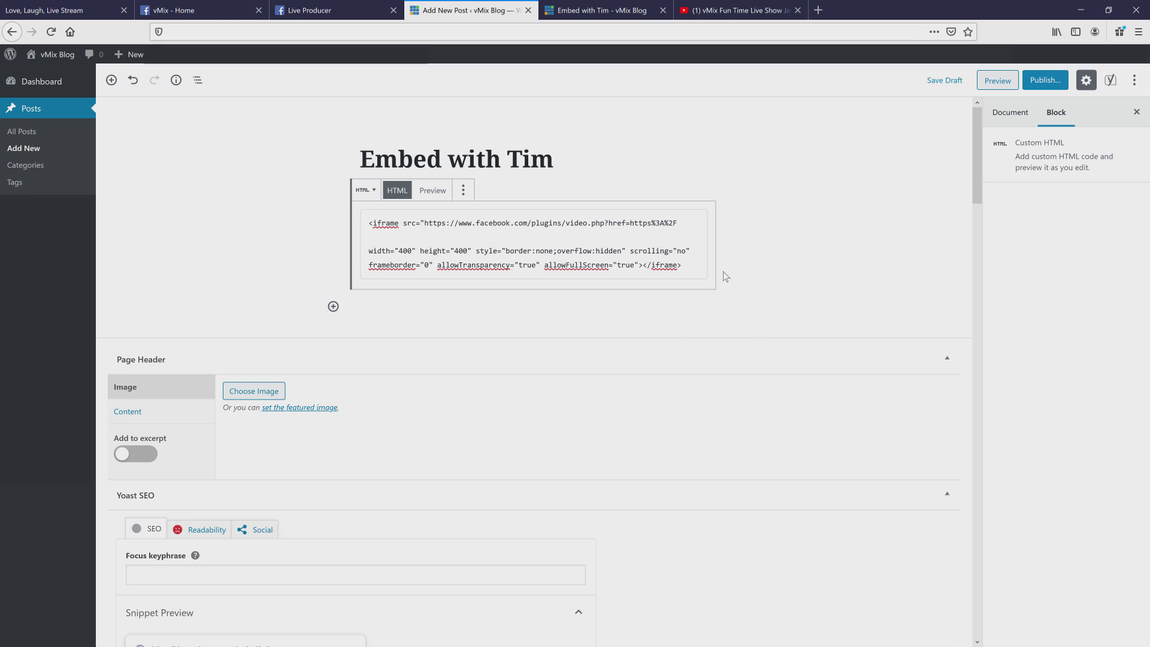
Swap the Custom HTML block's Facebook iframe for the YouTube embed code, then preview.
click(680, 271)
key(ctrl+a)
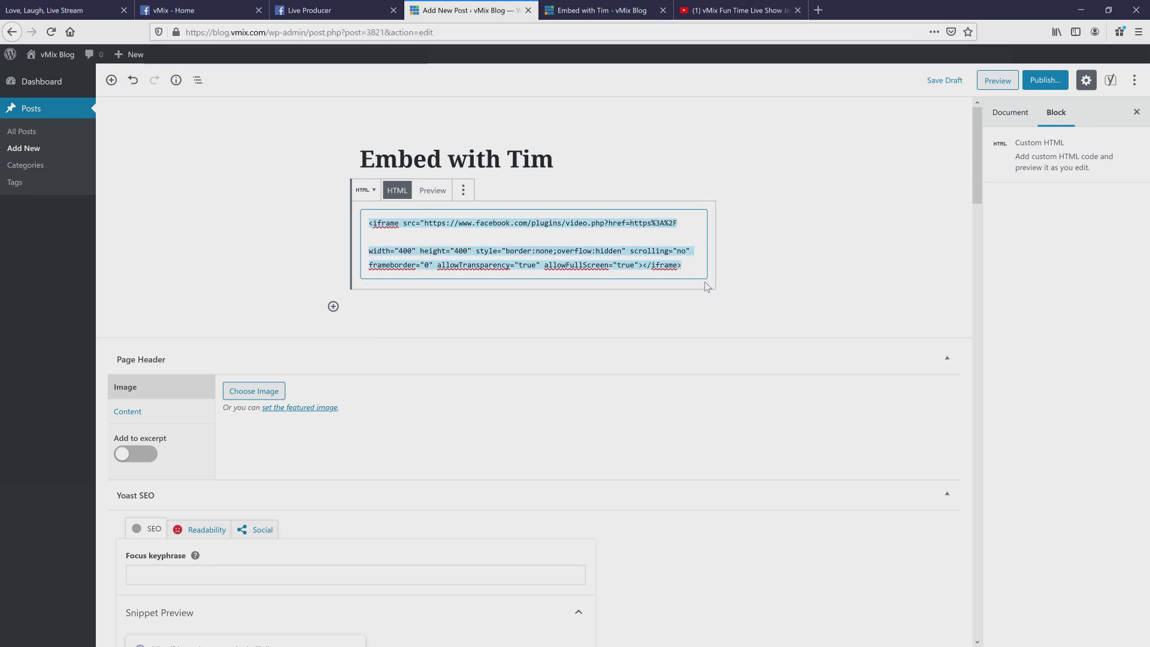
key(Delete)
key(ctrl+v)
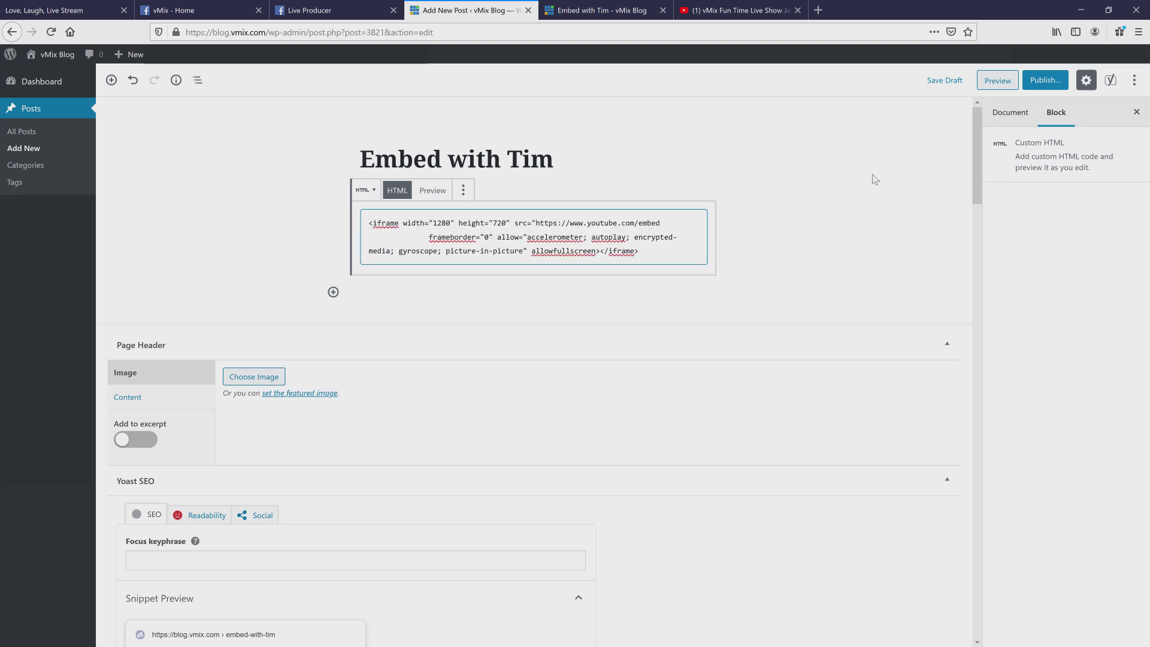
click(997, 81)
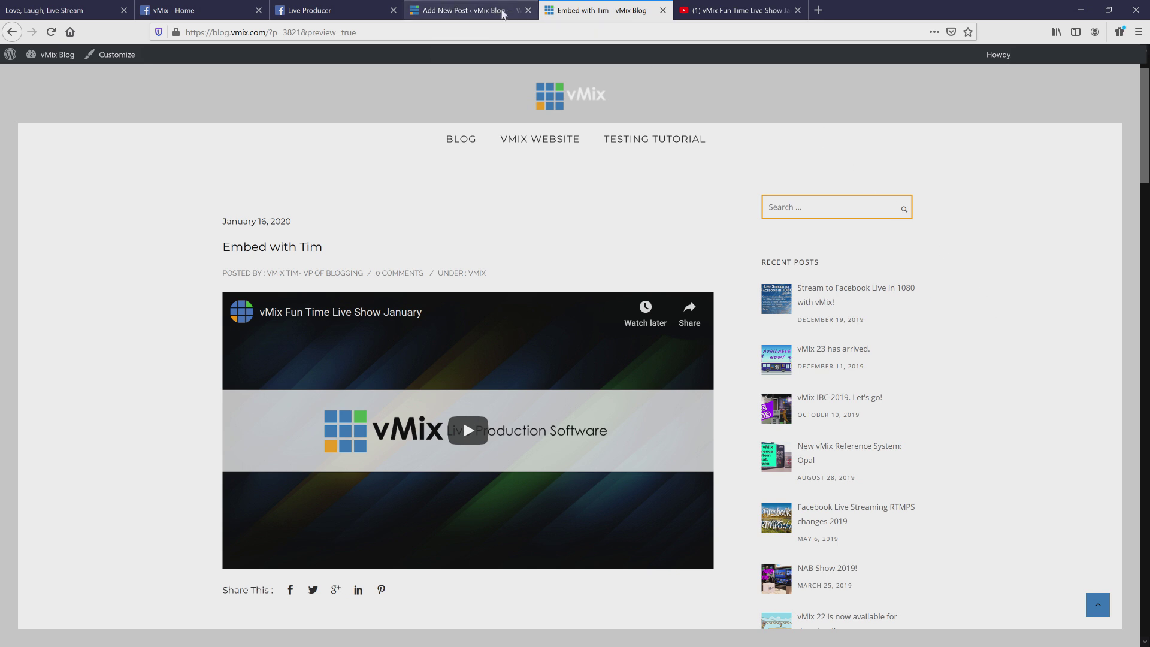
Copy the 'vMix Fun Time Live Show January' stream's video URL from its player.
key(ctrl+Tab)
right_click(562, 190)
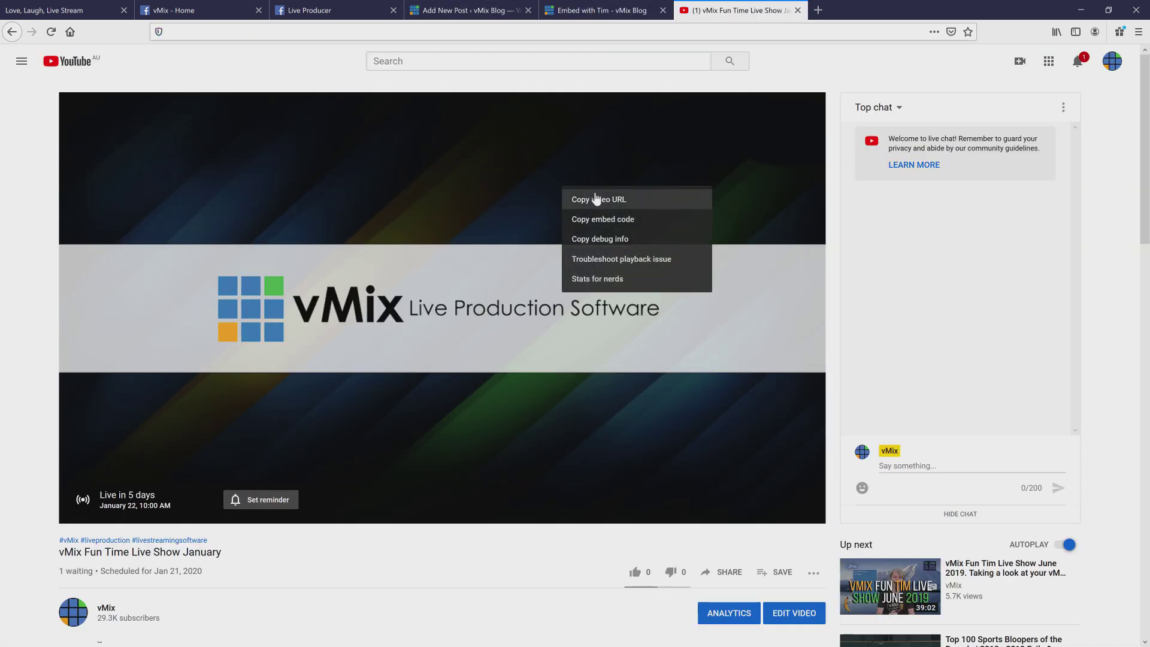
click(610, 204)
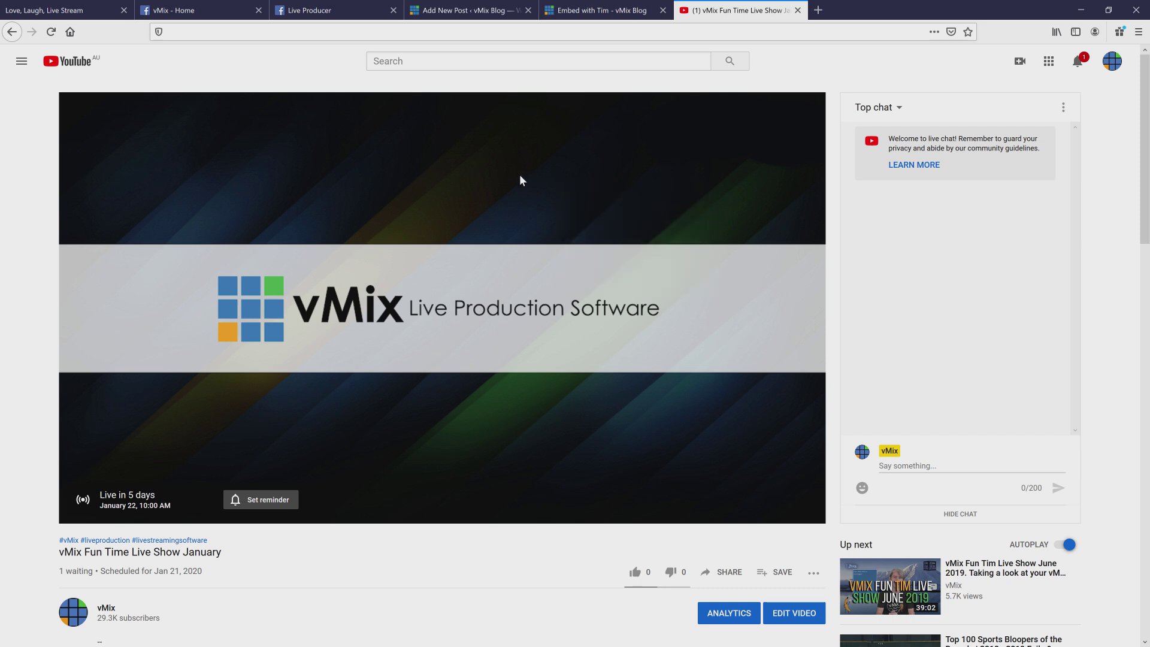
click(479, 18)
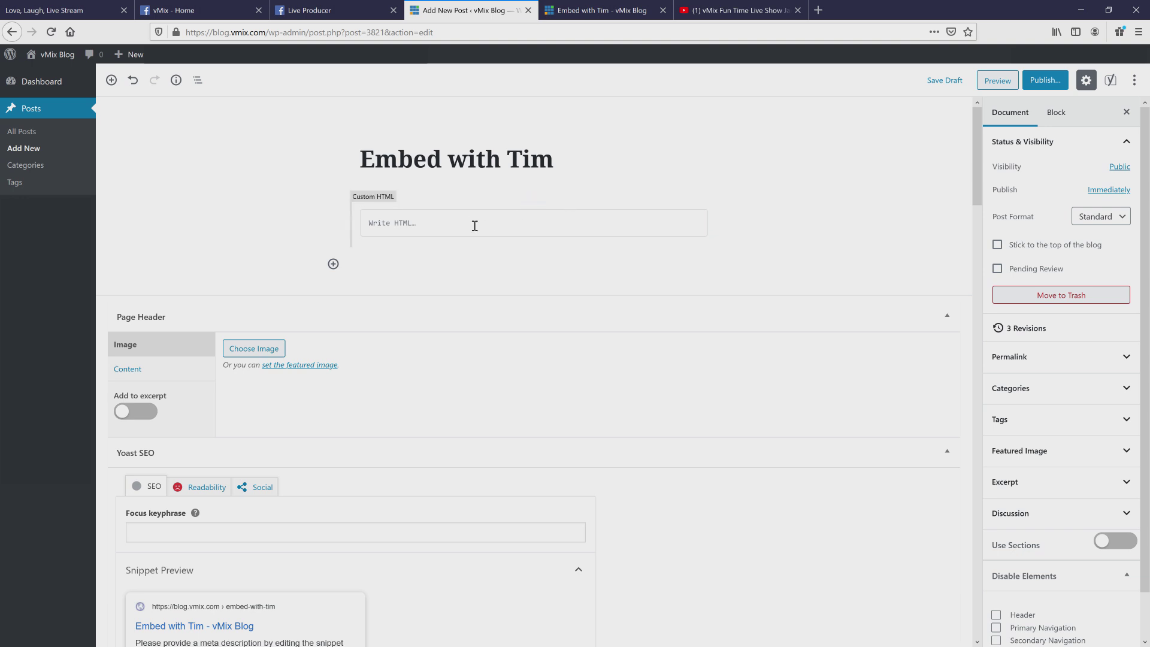
Insert a YouTube block, paste the stream's video URL into it, and embed it.
click(333, 263)
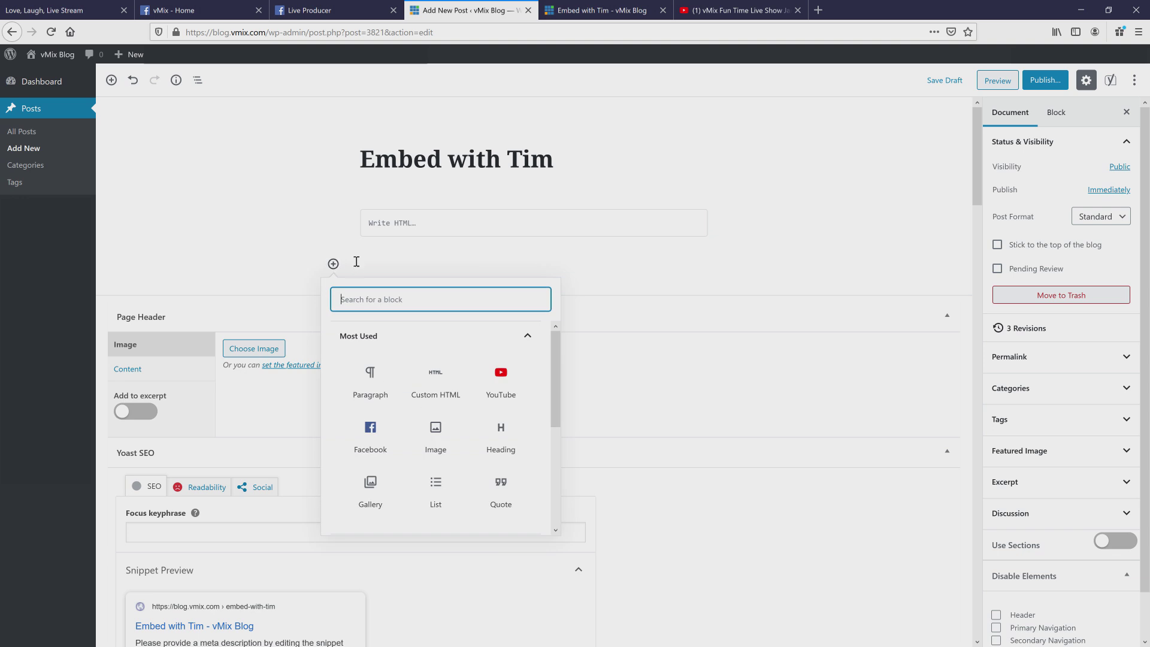
click(501, 382)
right_click(488, 325)
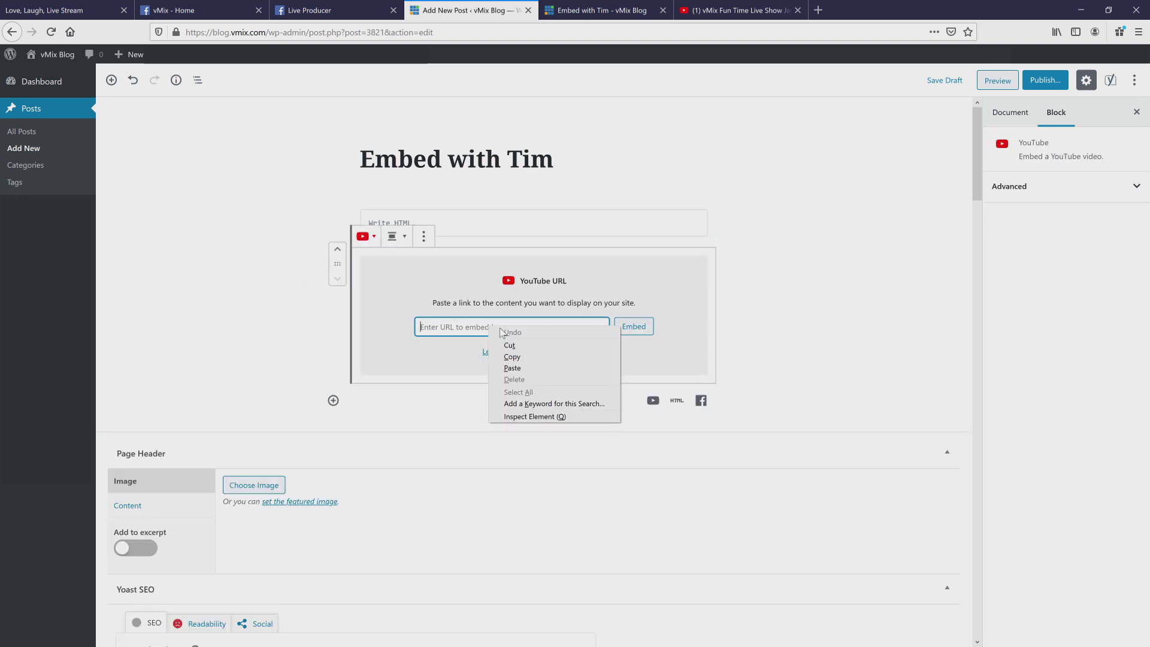
click(509, 366)
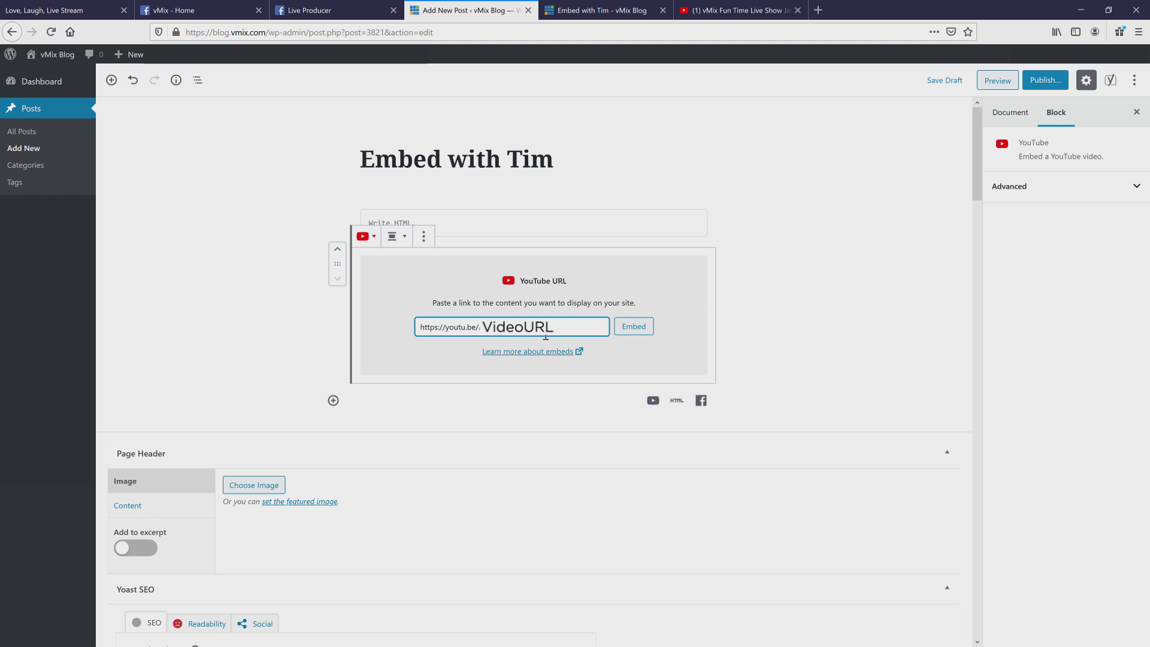
click(634, 328)
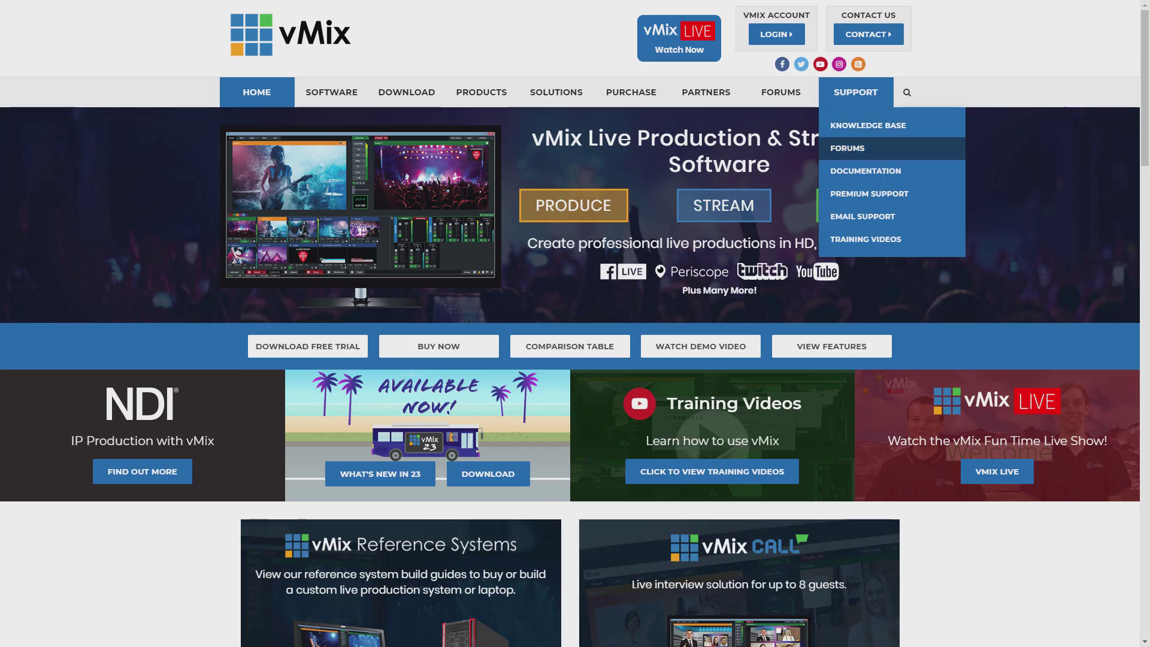
Go to Support > Email Support and put the cursor in the contact form's Subject field.
click(862, 216)
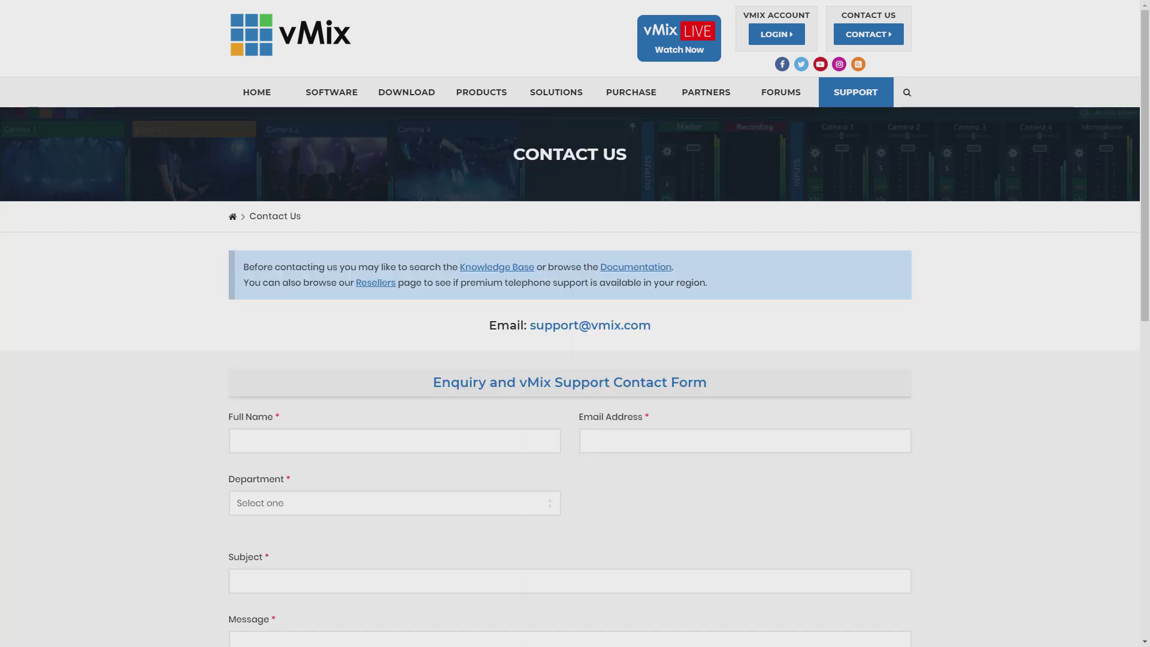
click(569, 581)
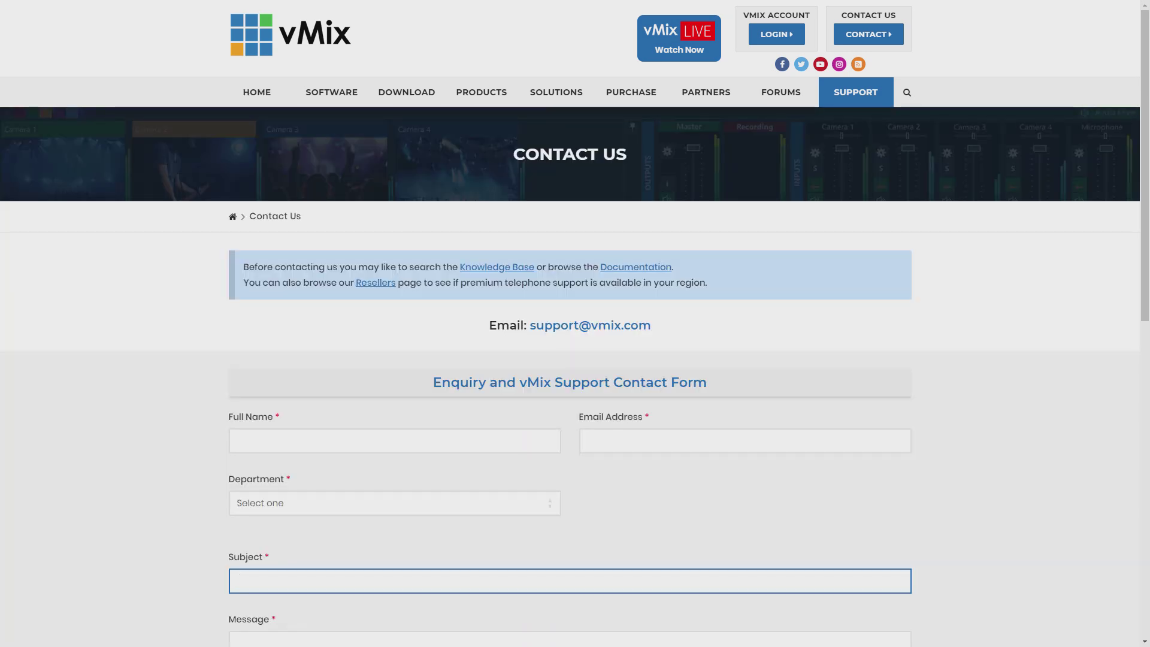